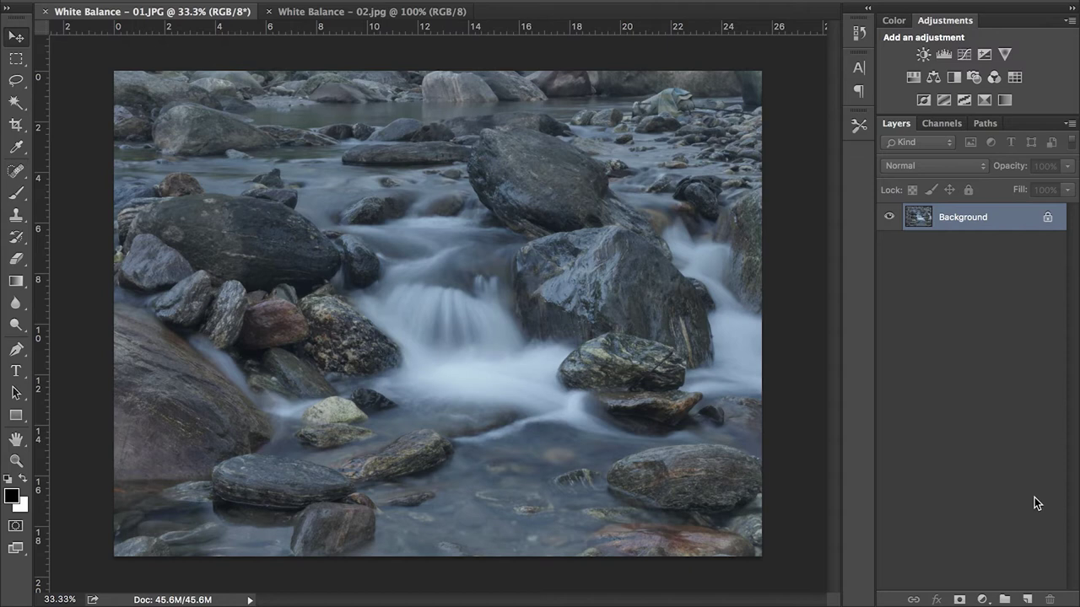
- Add a new Layer 1 above the photo, fill it with 50% Gray, and set it to Difference
left_click(1027, 599)
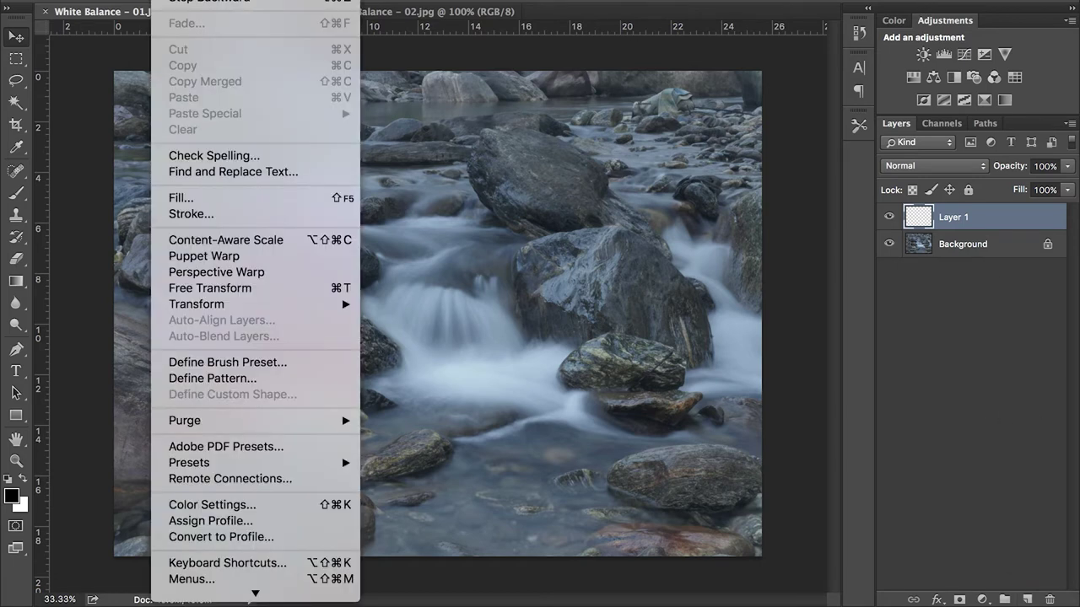
left_click(180, 198)
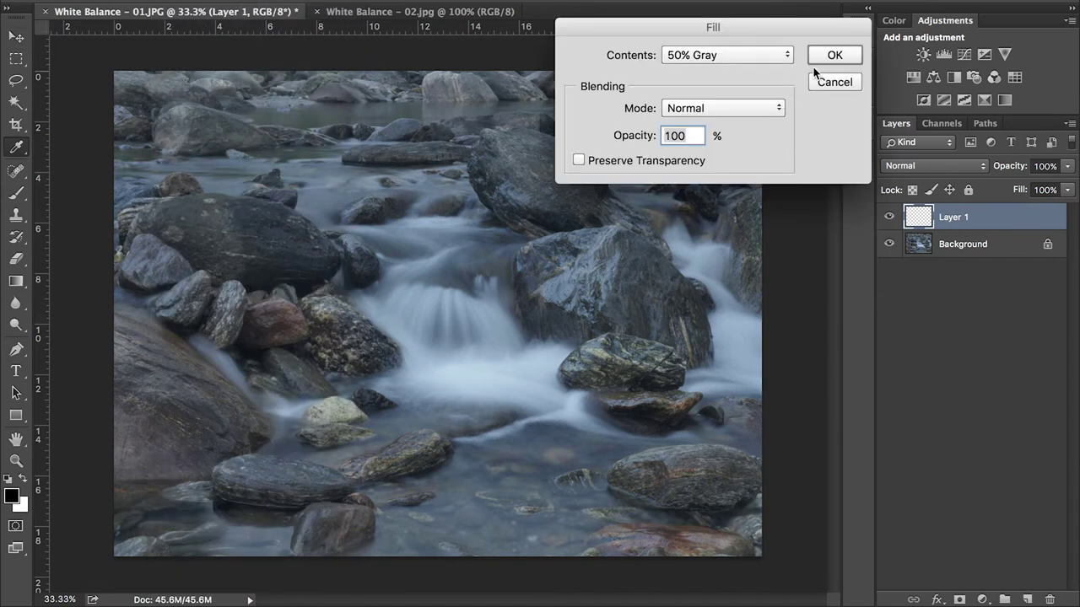
left_click(834, 56)
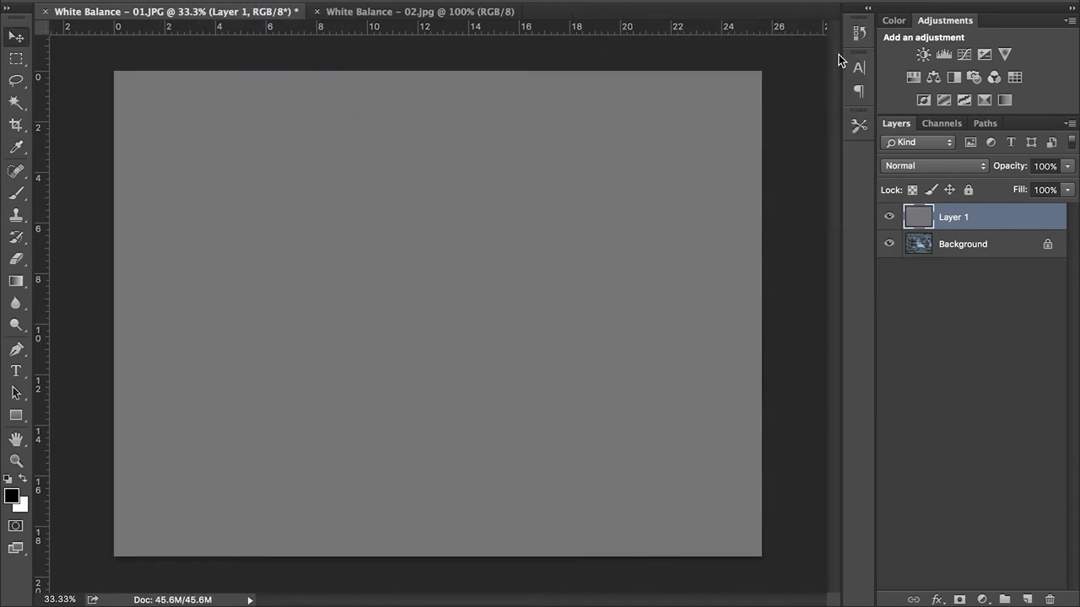
left_click(948, 167)
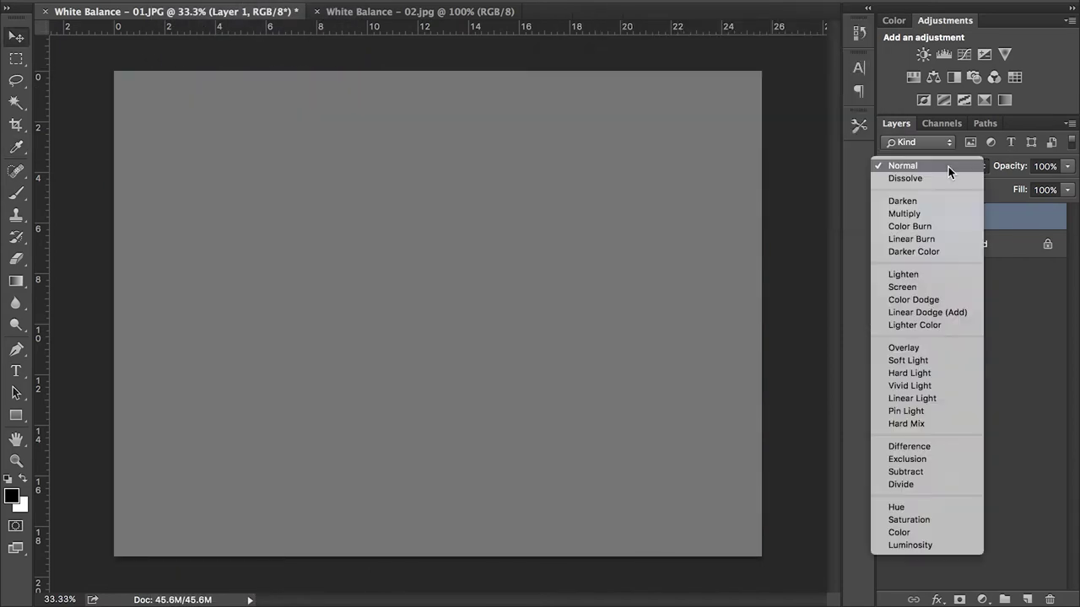
left_click(919, 449)
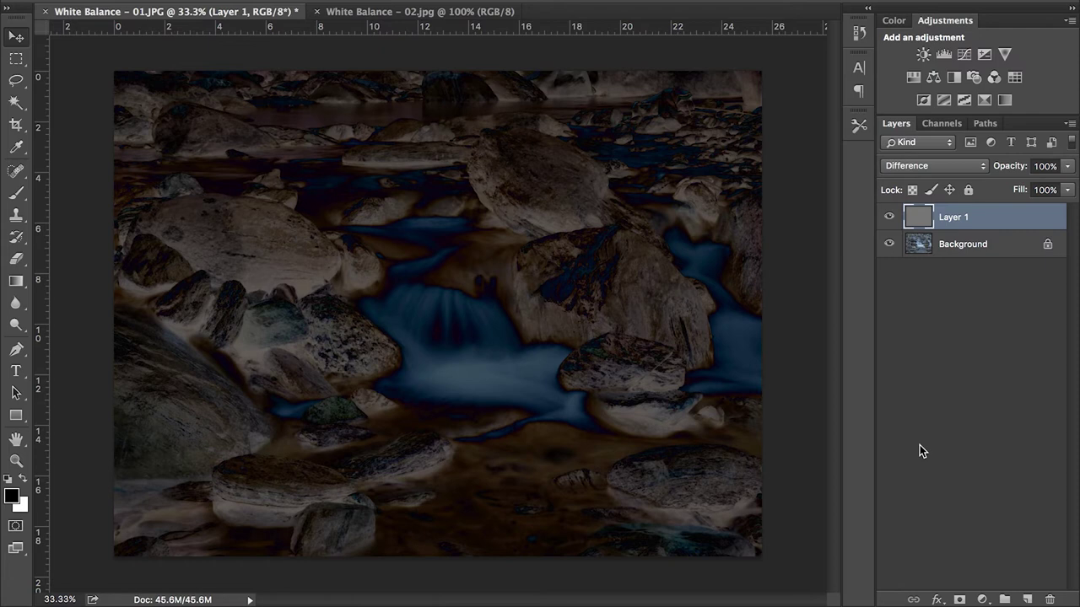
- Add a Threshold adjustment layer, drop its level to 1, then raise it to about 9
left_click(964, 100)
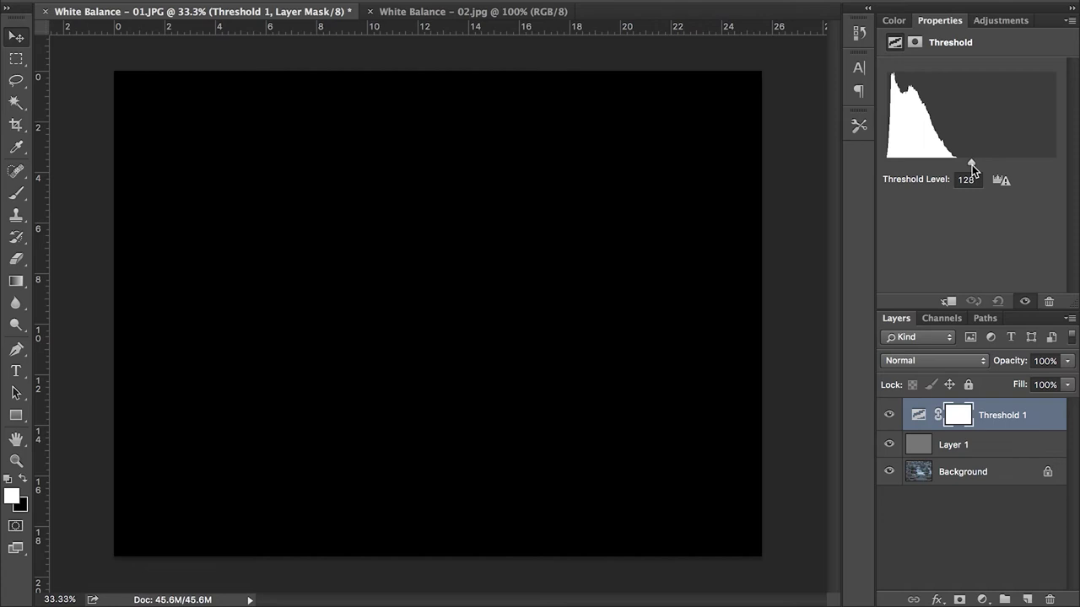
left_click_drag(971, 165, 868, 162)
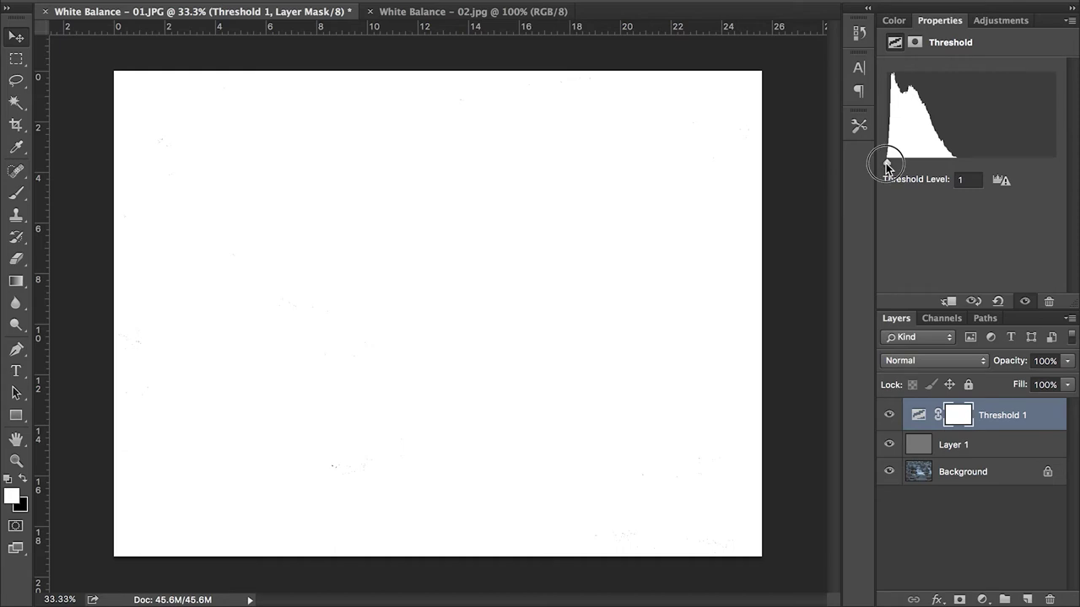
left_click_drag(885, 163, 893, 167)
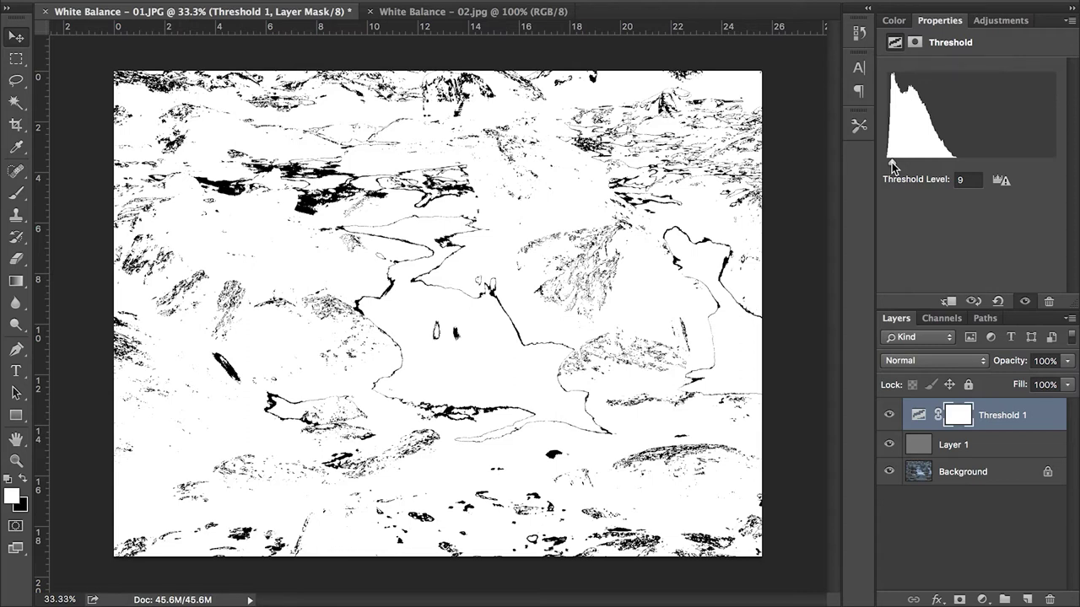
- Show the Info panel and place color sampler #1 on a neutral black spot near the left rock
key("F8")
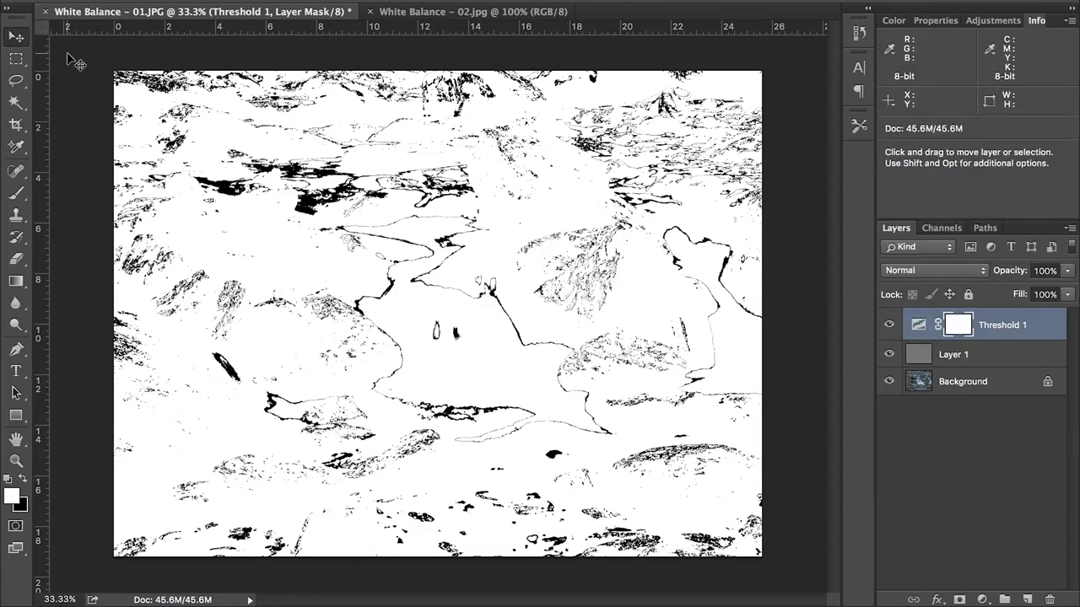
left_click(14, 150)
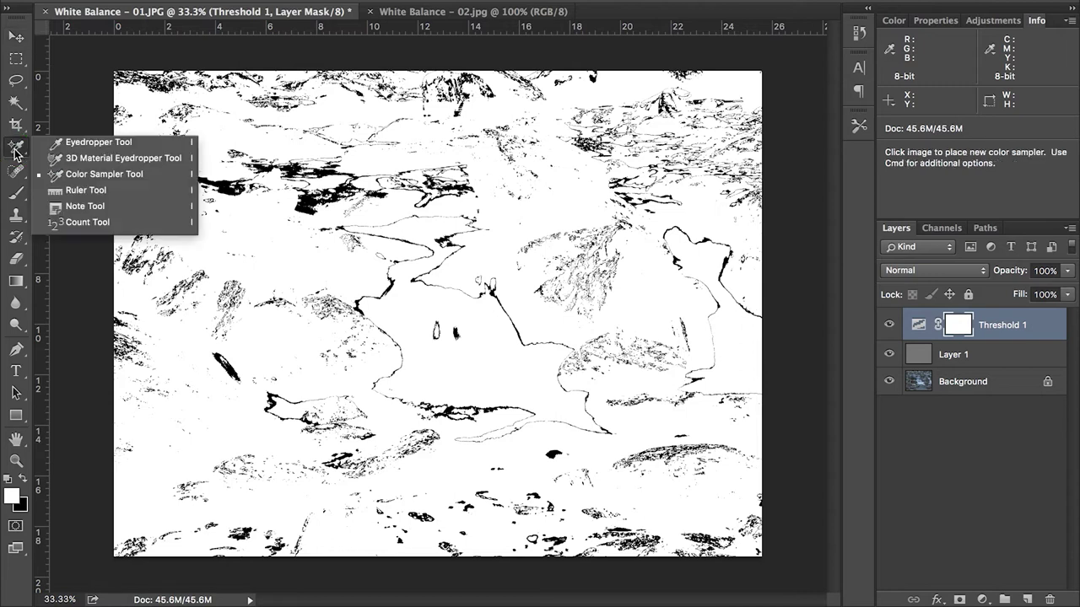
left_click(84, 174)
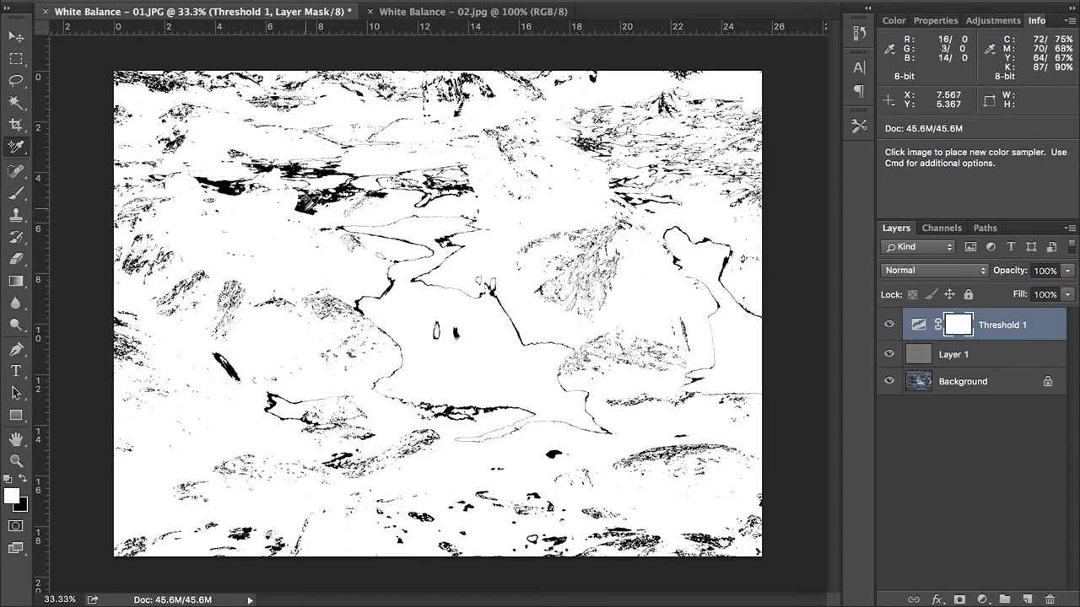
left_click(308, 213)
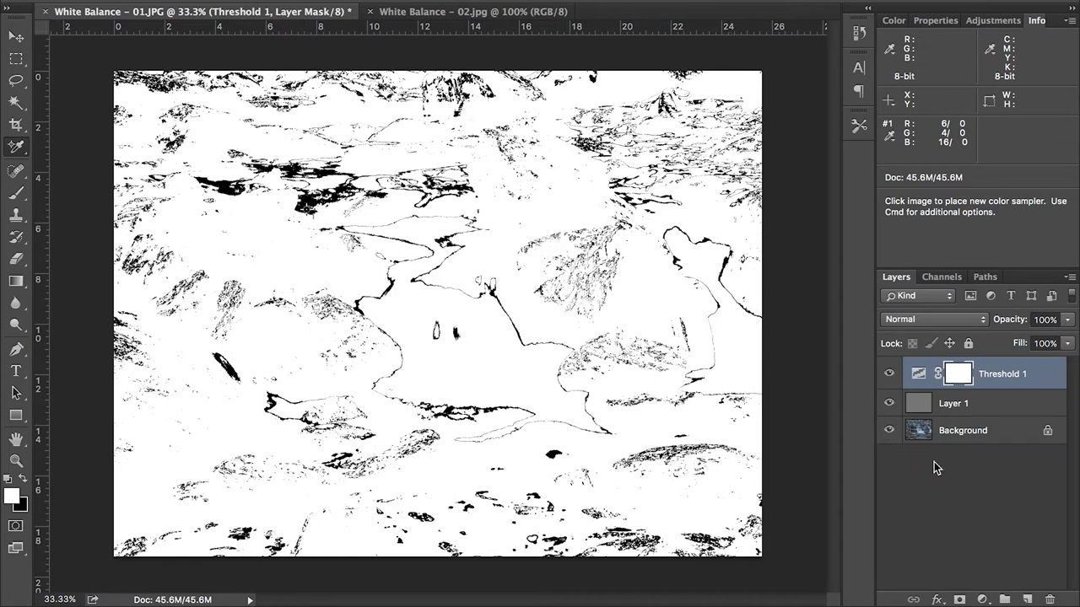
- Hide the Threshold 1 and 50% gray Layer 1 layers to reveal the original photo
left_click(888, 374)
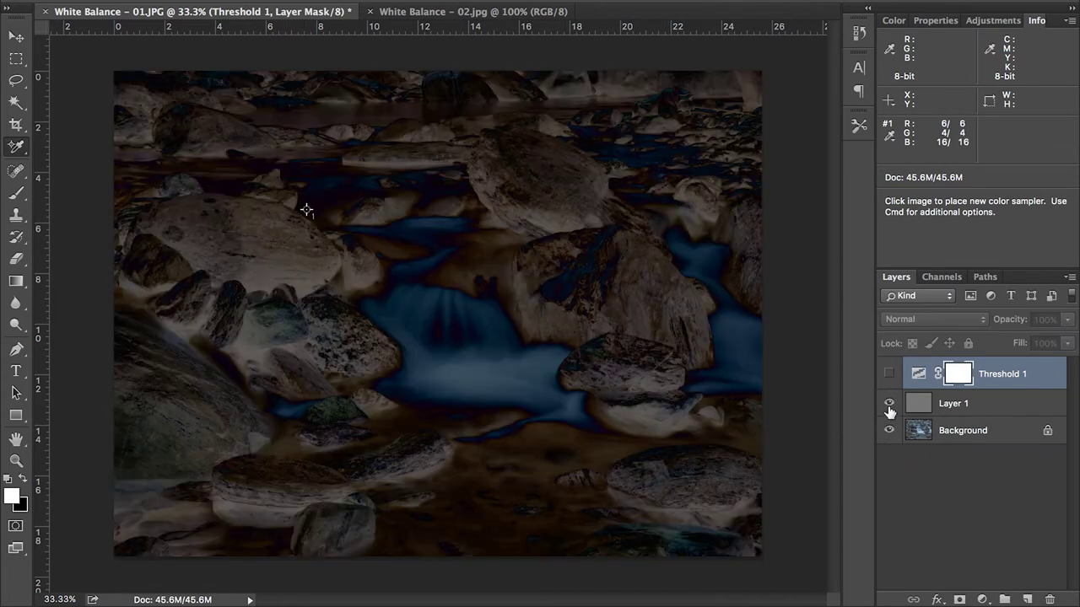
left_click(889, 405)
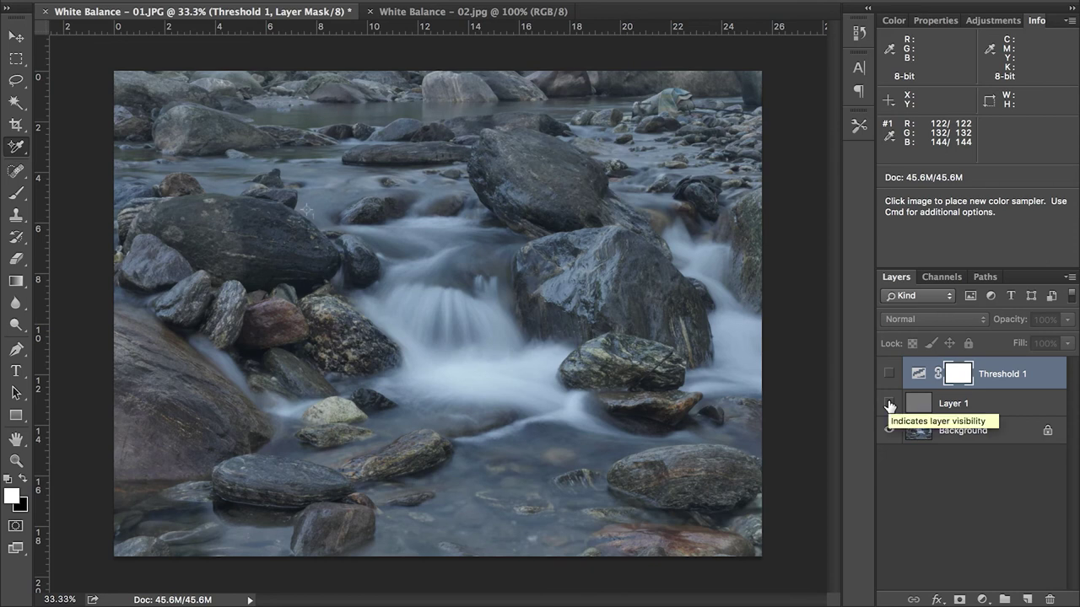
left_click(987, 22)
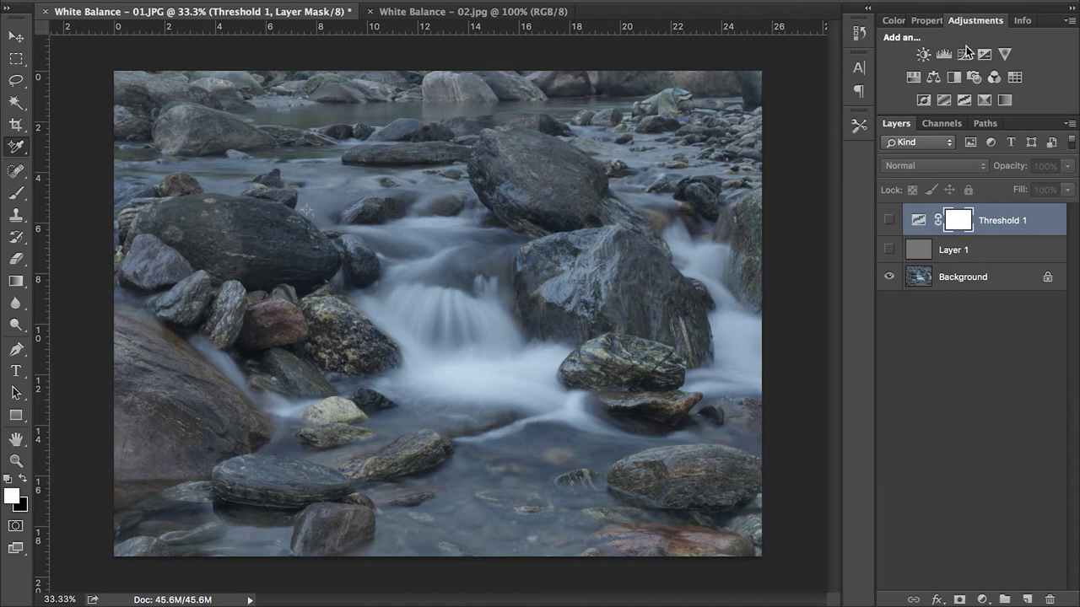
- Add a Curves layer, set its gray point at color sampler #1, and fit the photo on screen
left_click(966, 53)
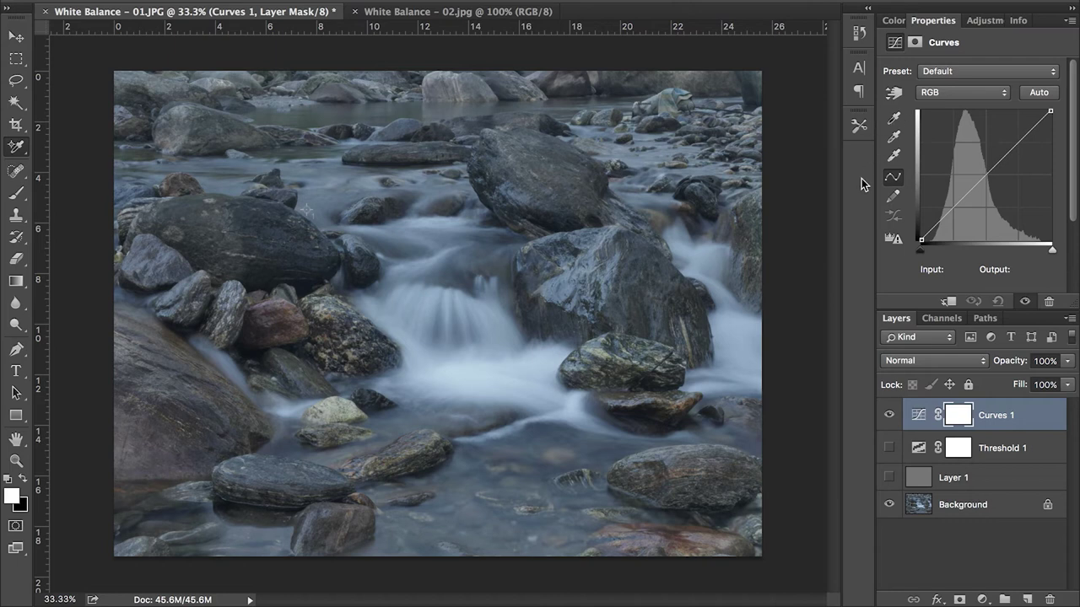
left_click(894, 137)
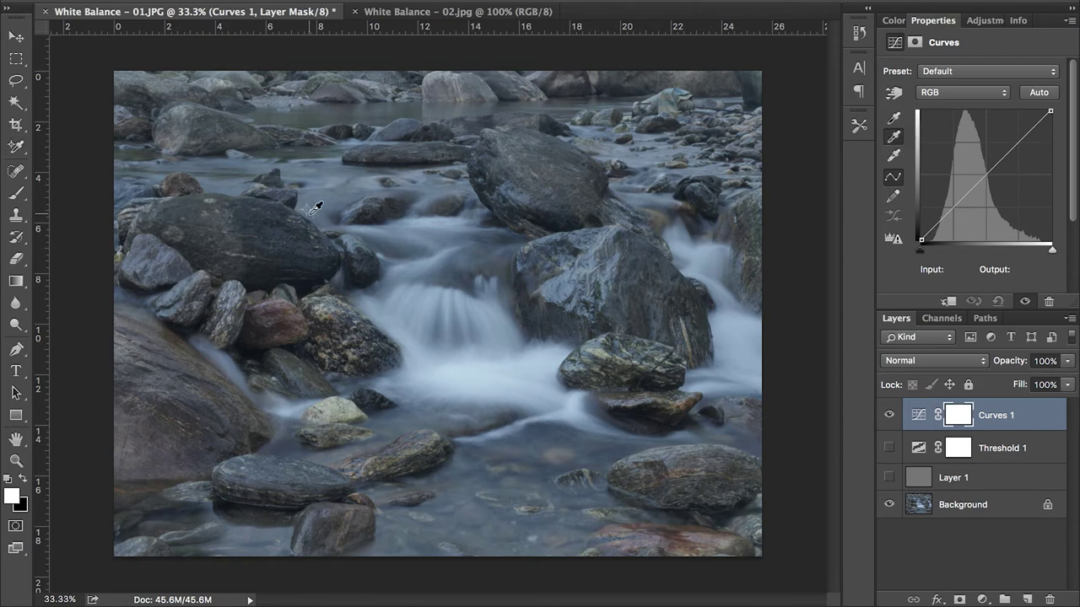
scroll(315, 206, "up", 5)
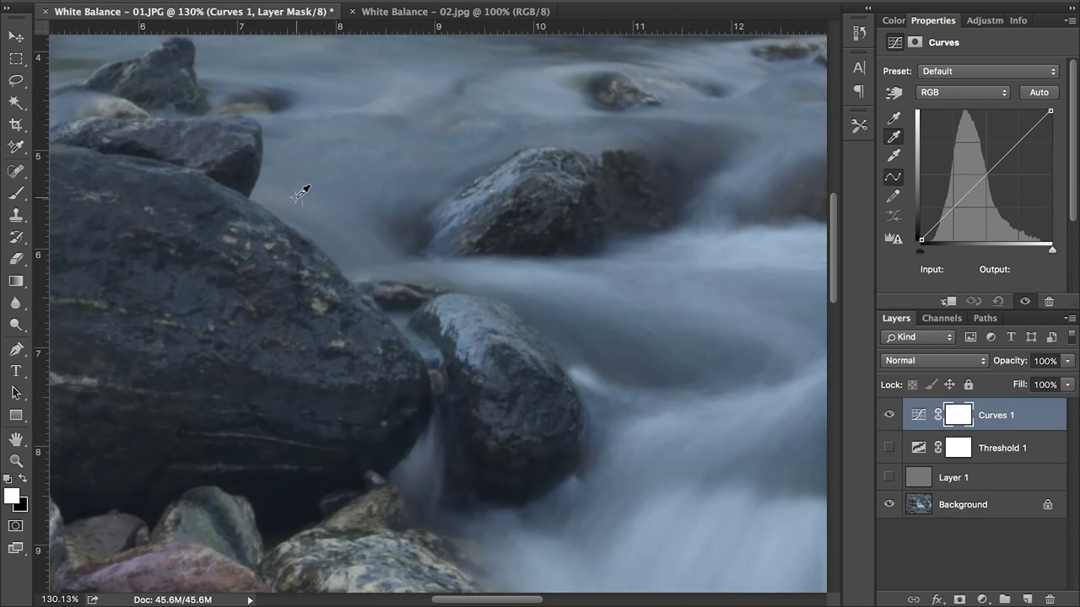
left_click(300, 196)
key("ctrl+0")
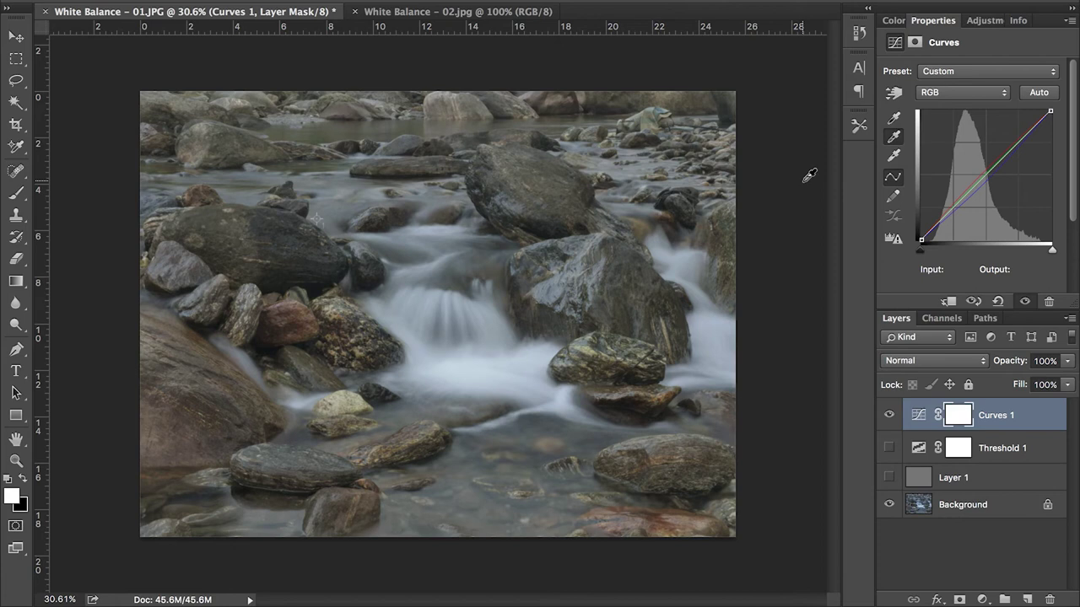
- Delete the Threshold 1 and gray Layer 1 helper layers, then switch to the 02.jpg photo
left_click(997, 456)
left_click(1002, 476, "shift")
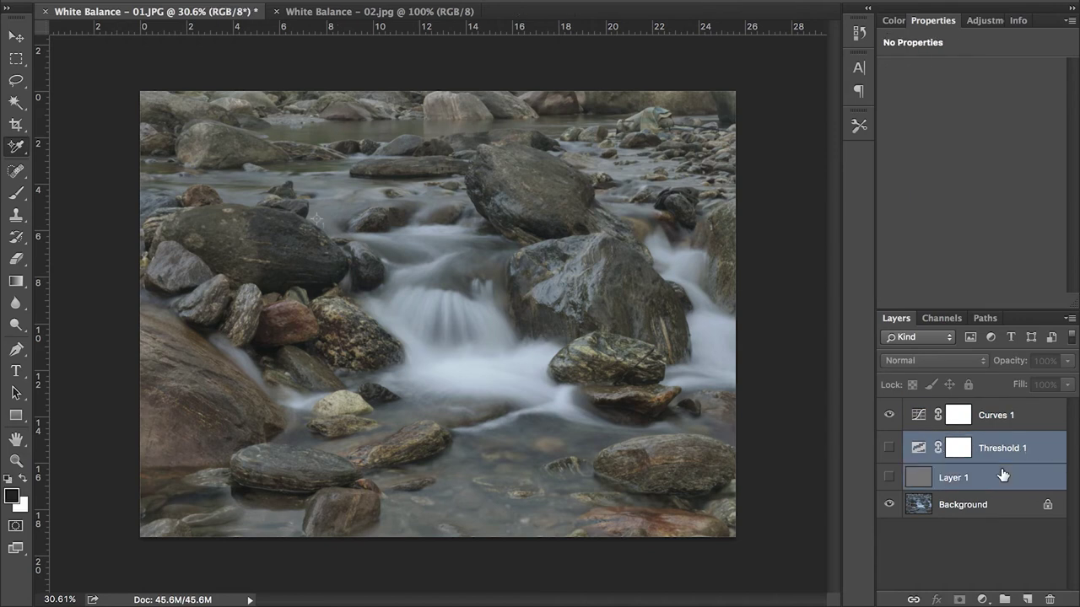
left_click(1051, 600)
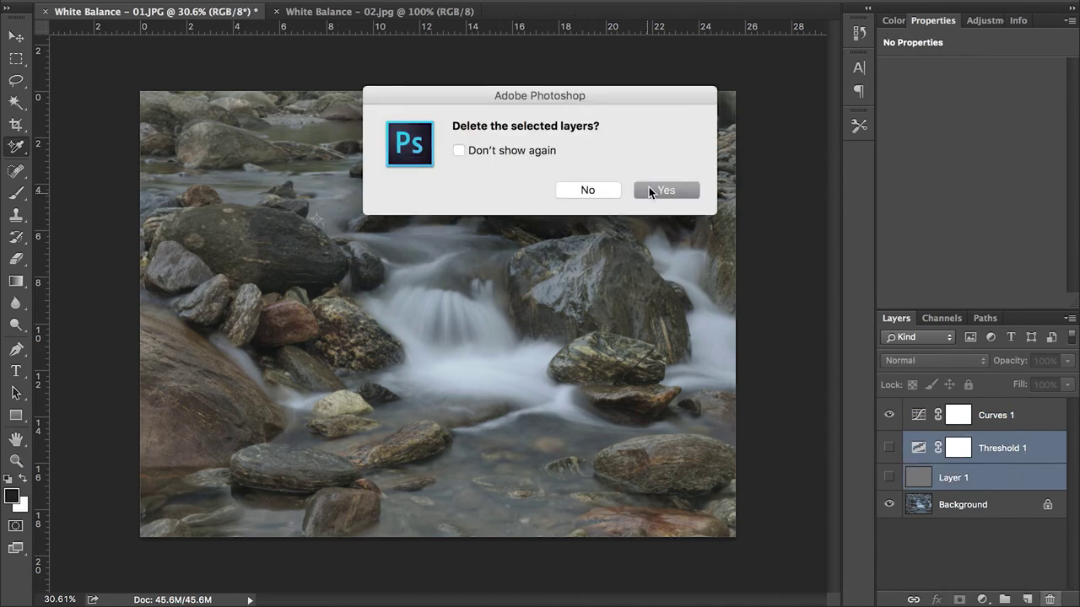
left_click(651, 191)
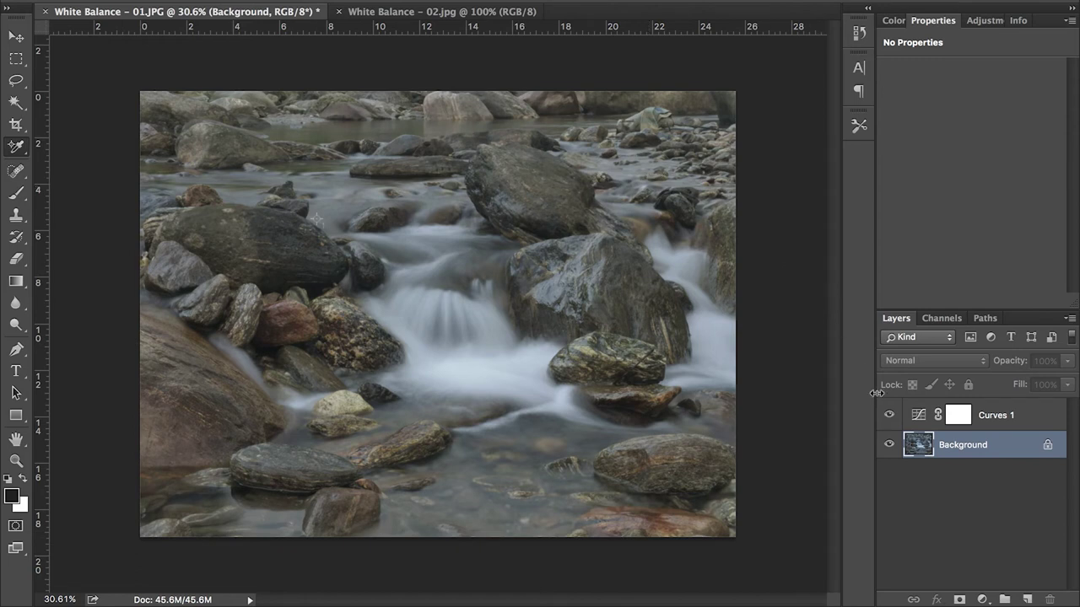
left_click(14, 152)
left_click(426, 12)
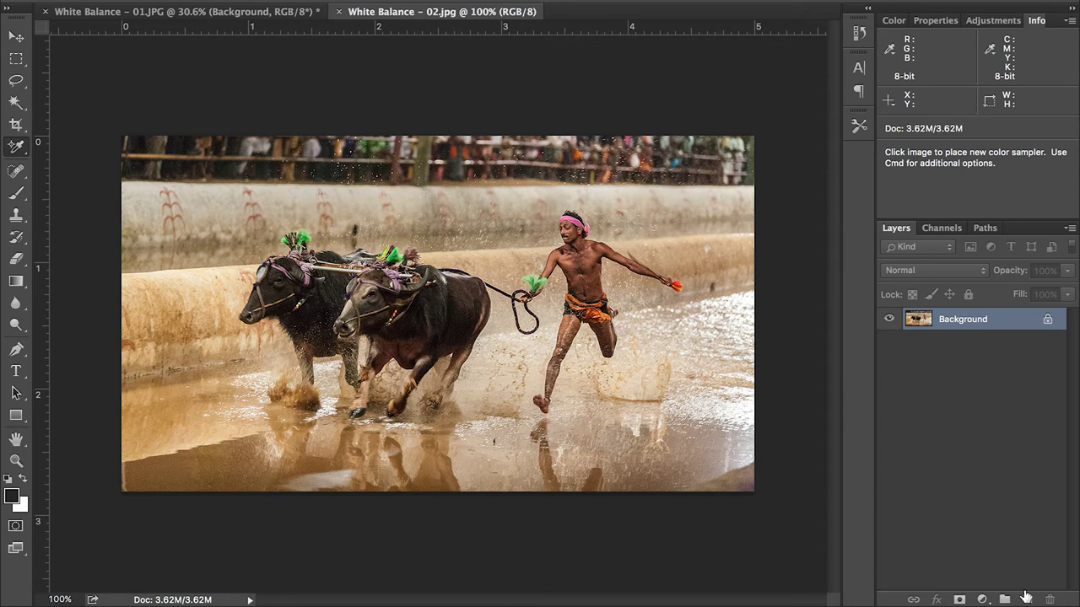
- In 02.jpg, add Layer 1 filled with 50% Gray and set it to Difference blending
left_click(1027, 599)
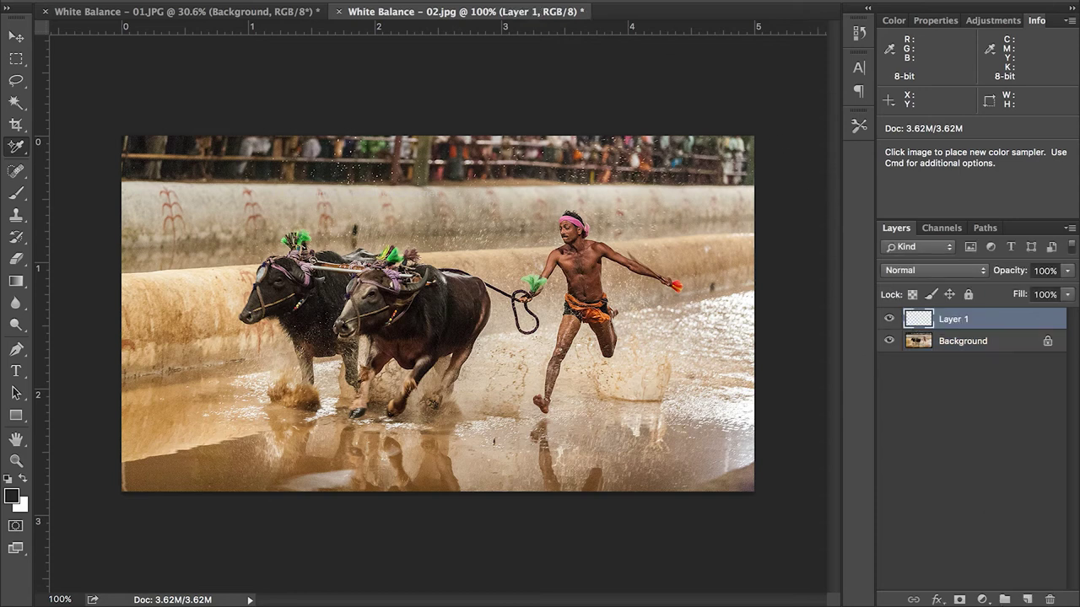
left_click(173, 0)
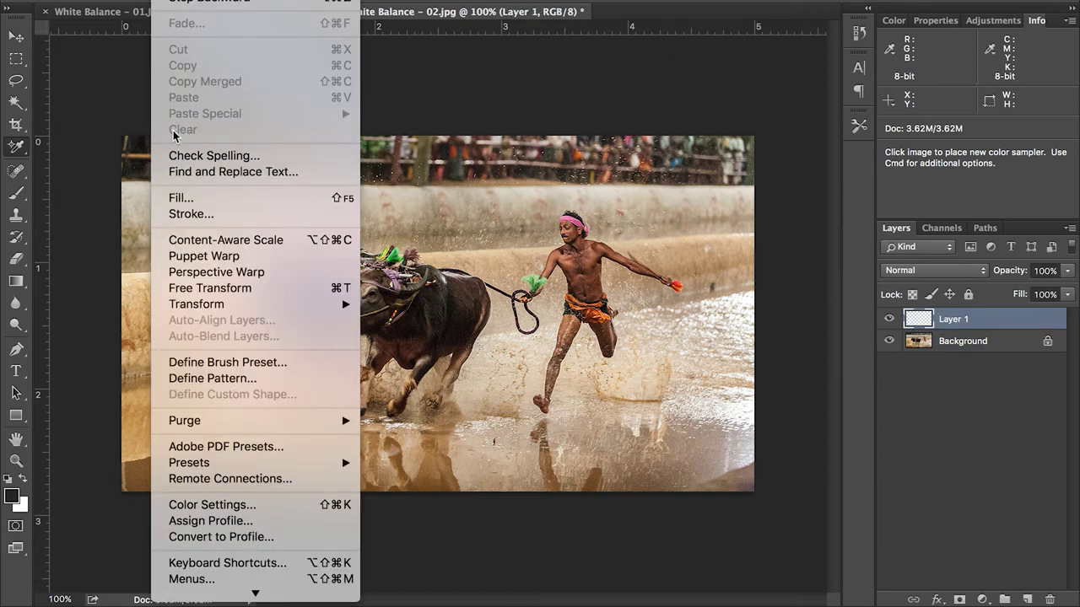
left_click(182, 198)
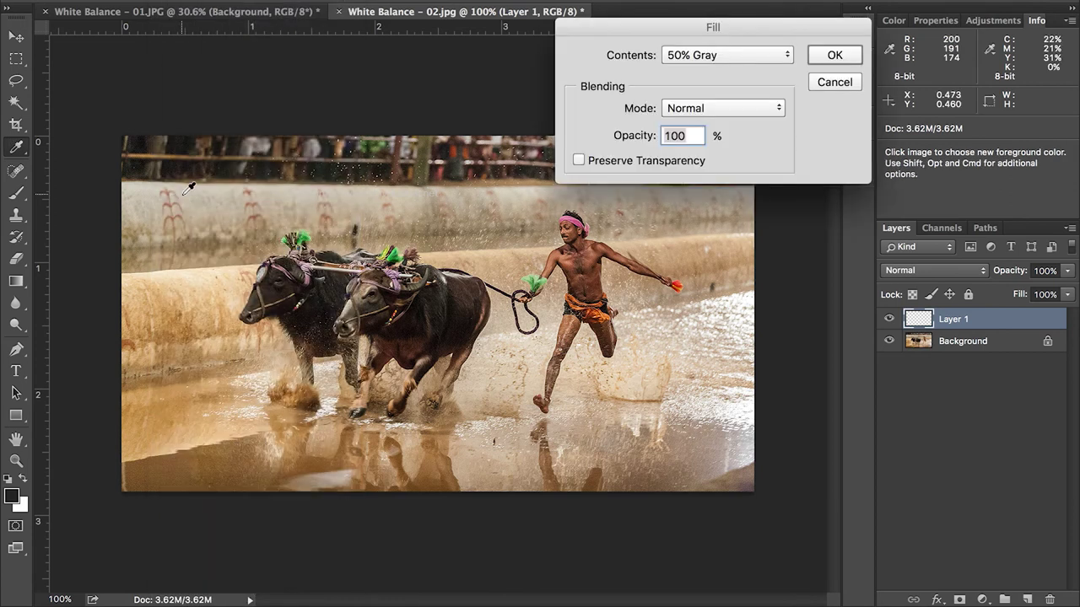
left_click(832, 55)
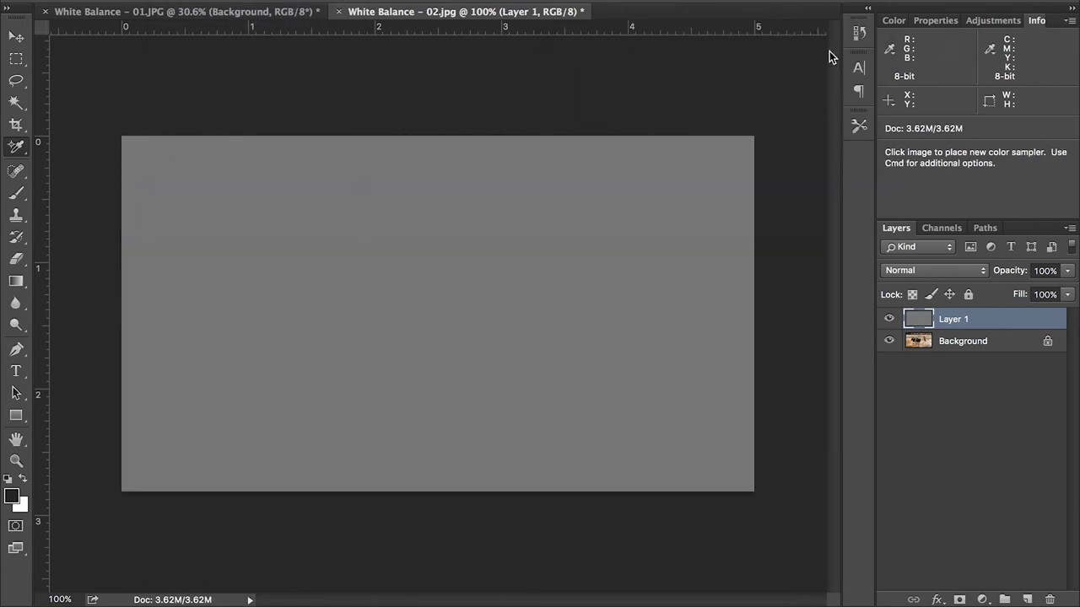
left_click(930, 360)
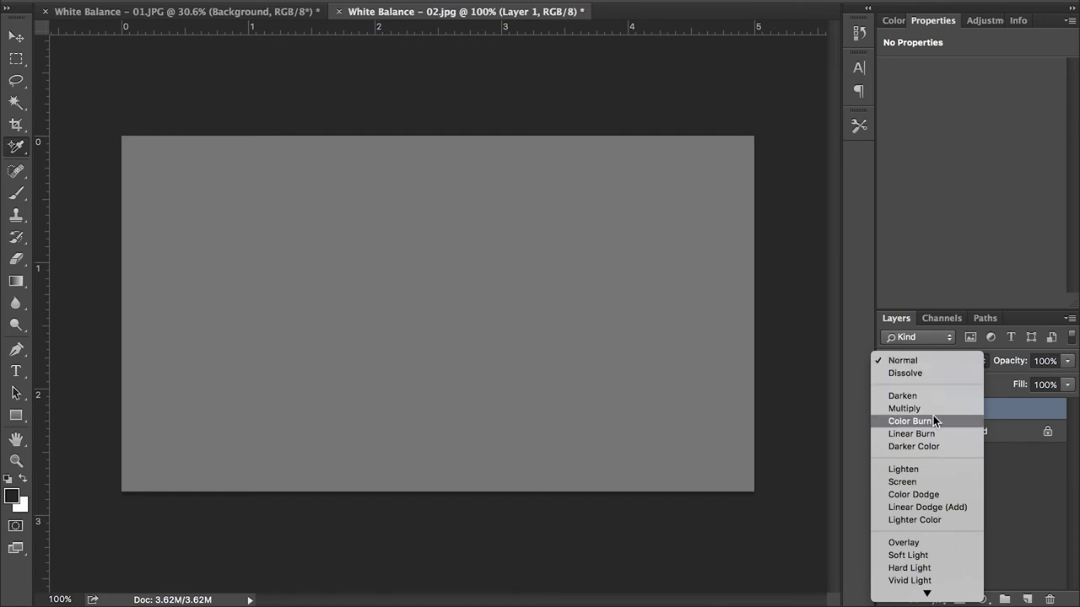
scroll(933, 415, "down", 5)
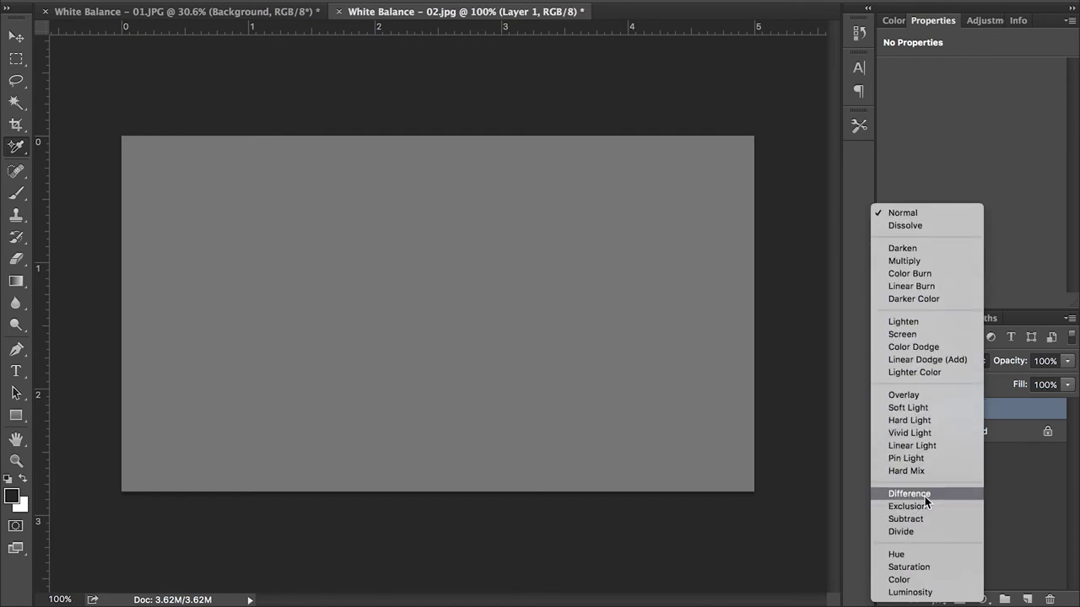
left_click(925, 494)
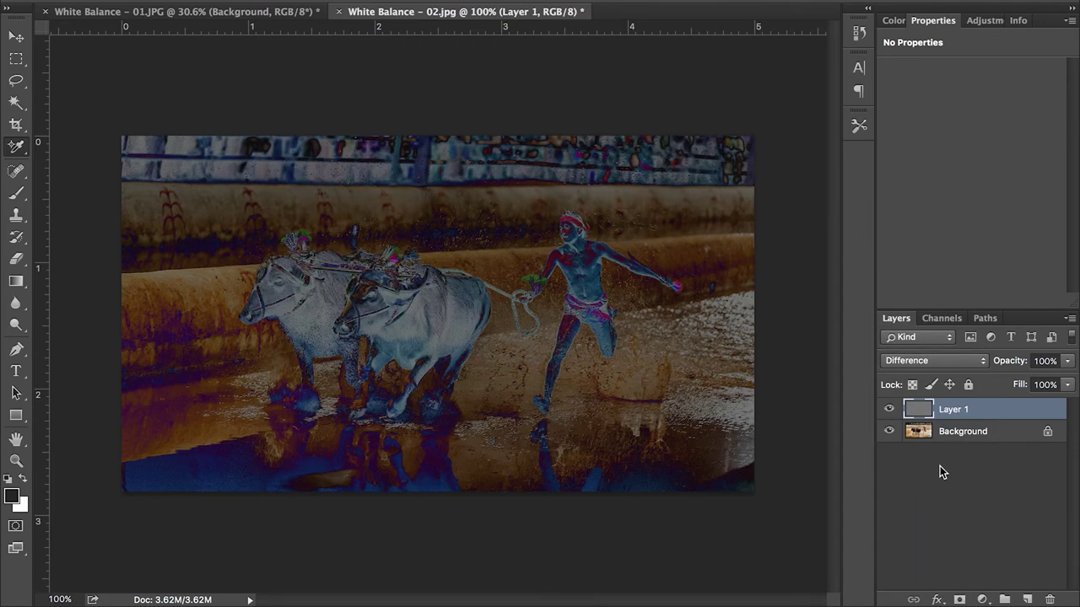
left_click(984, 20)
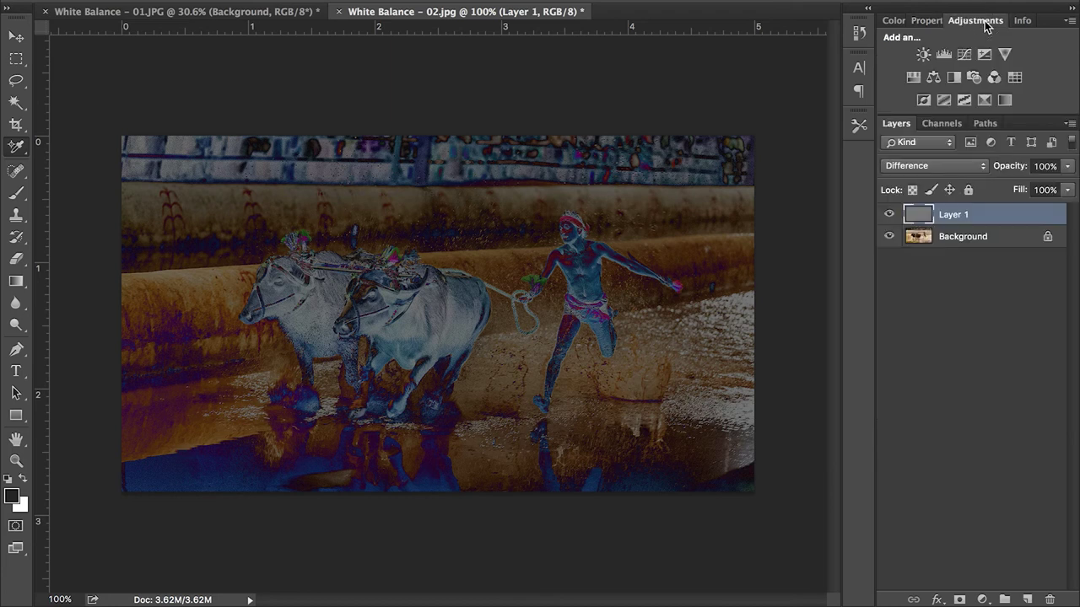
- Add a Threshold adjustment layer above the gray layer in 02.jpg
left_click(962, 100)
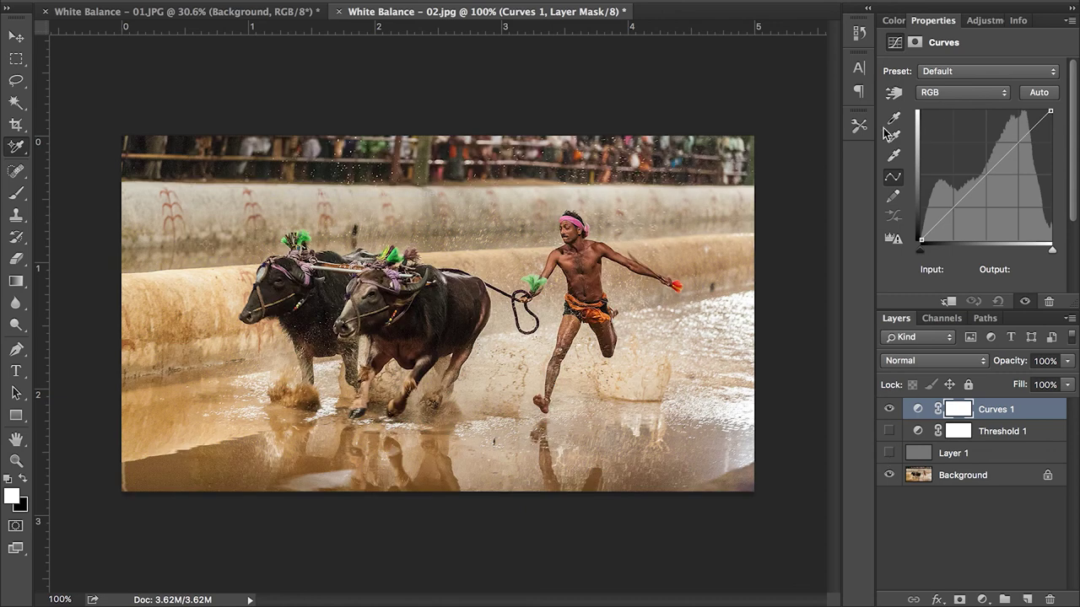
- Set the Curves 1 gray point from the color sampler spot on the wall
left_click(891, 135)
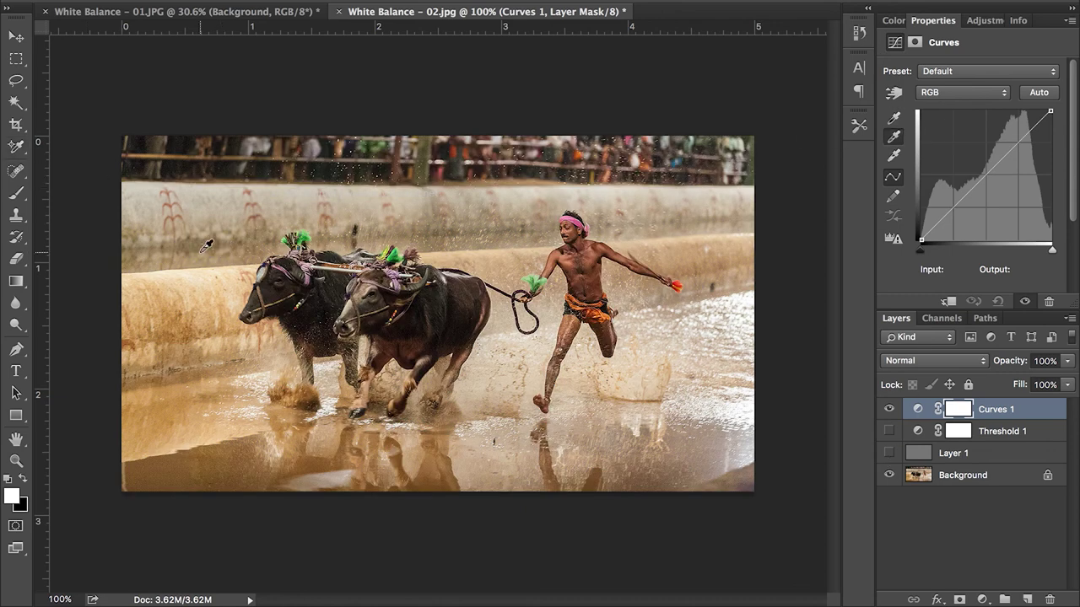
scroll(208, 245, "up", 10)
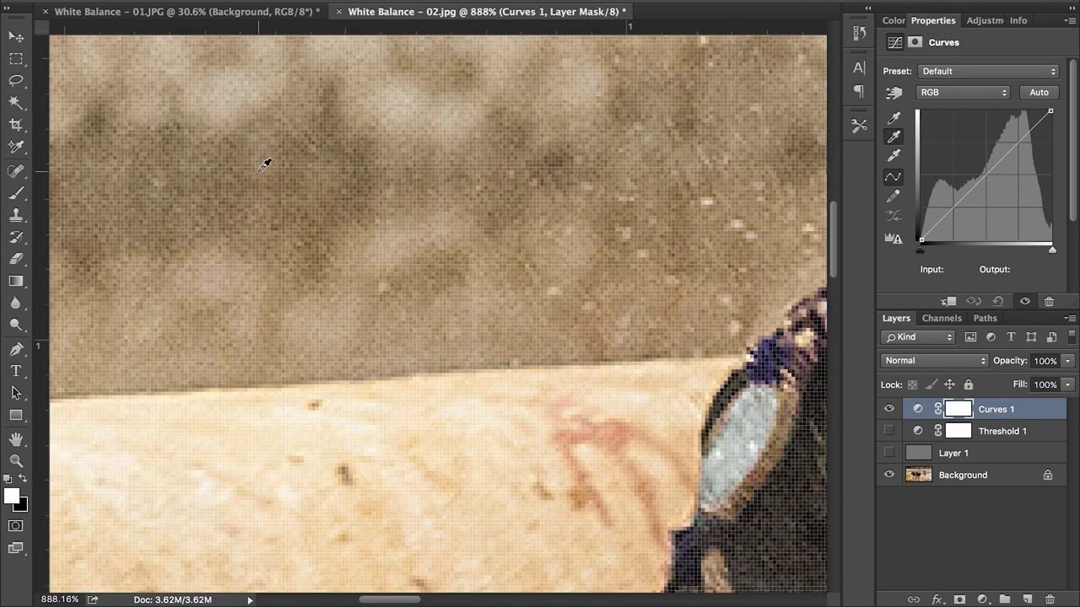
left_click(255, 172)
scroll(259, 166, "down", 10)
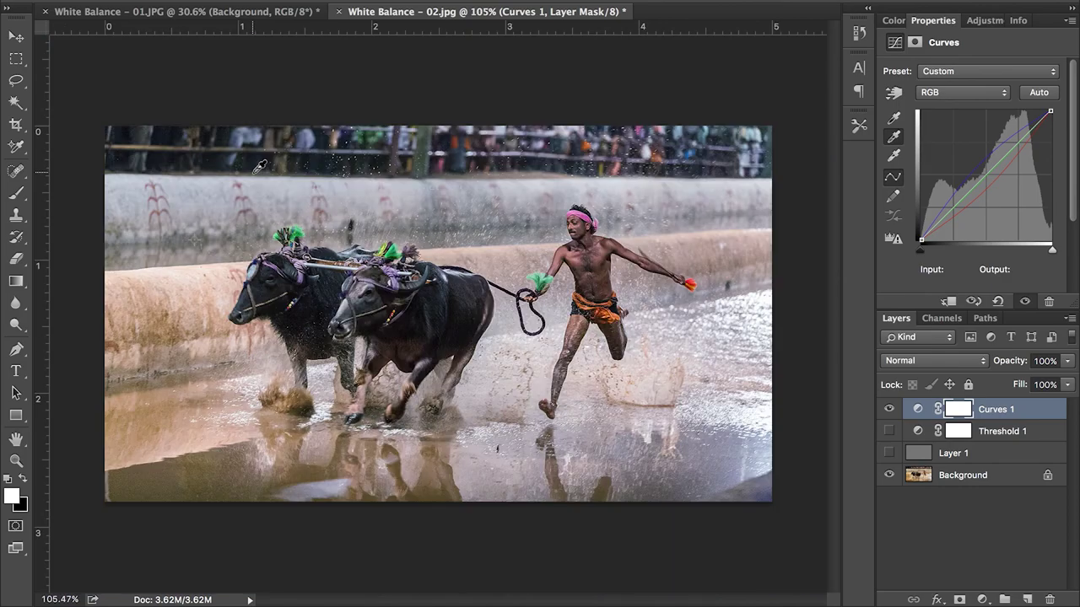